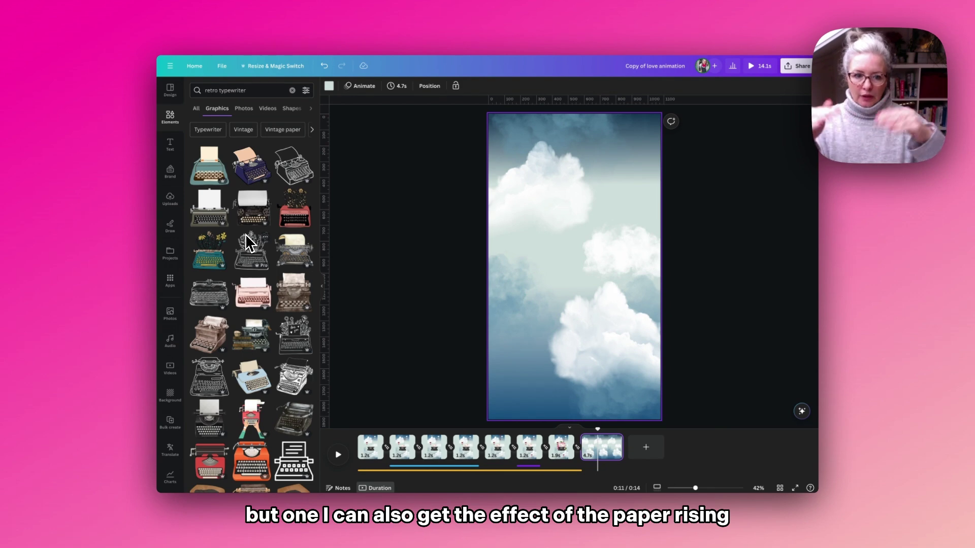
- Scroll the 'retro typewriter' graphics results down to reach the black typewriter
scroll(239, 274, down, 5)
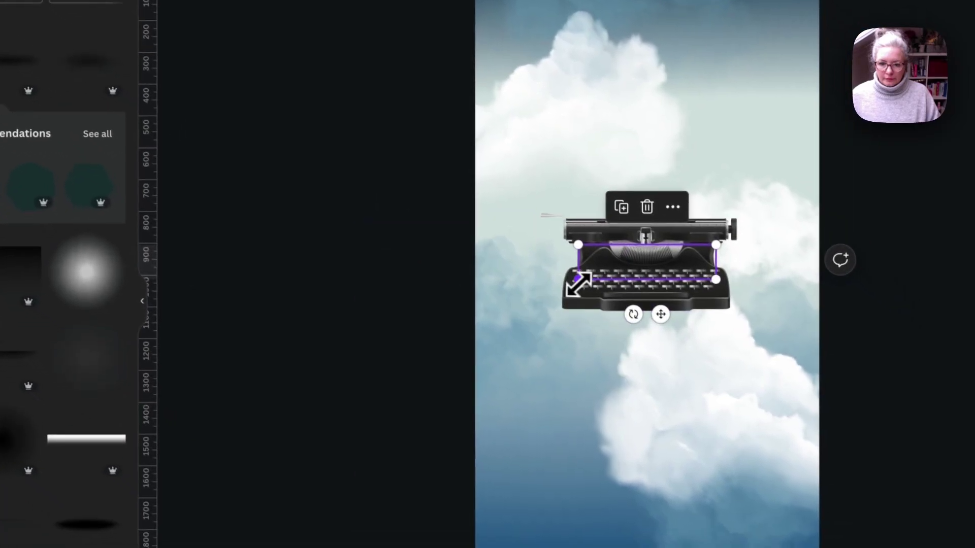
- Resize the shadow and tuck it just under the typewriter's base
drag(542, 279, 520, 295)
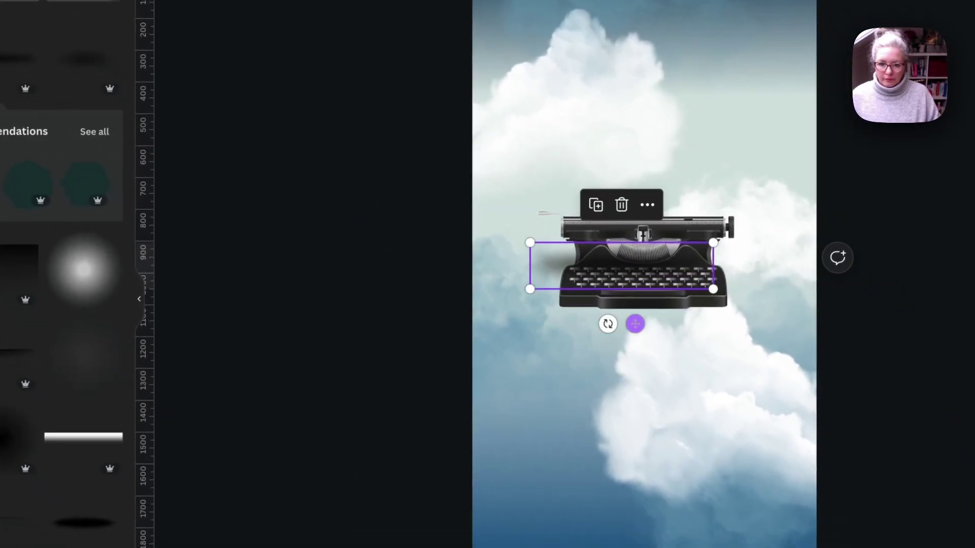
drag(635, 323, 661, 383)
drag(518, 289, 516, 281)
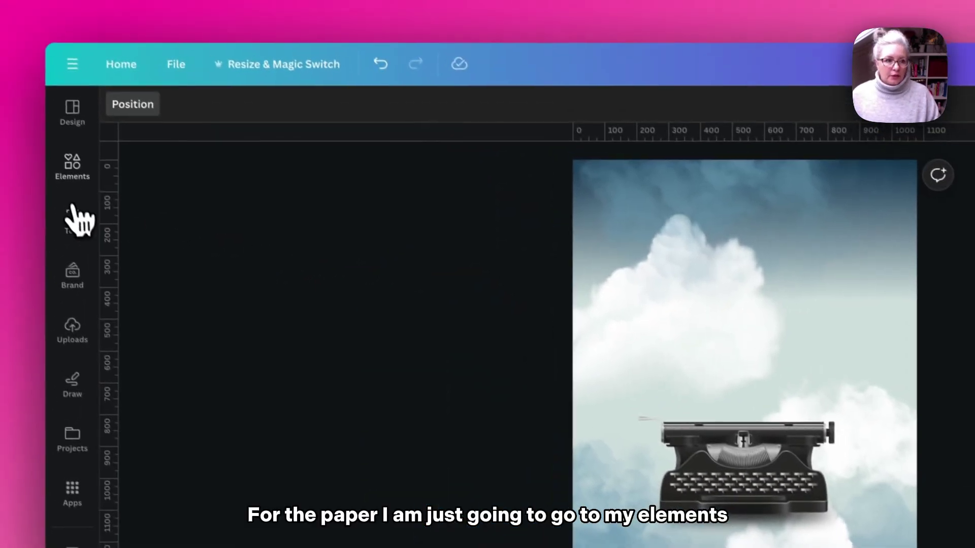
- Add a rounded square, colour it light pink, and reduce its corner rounding to 7
click(74, 173)
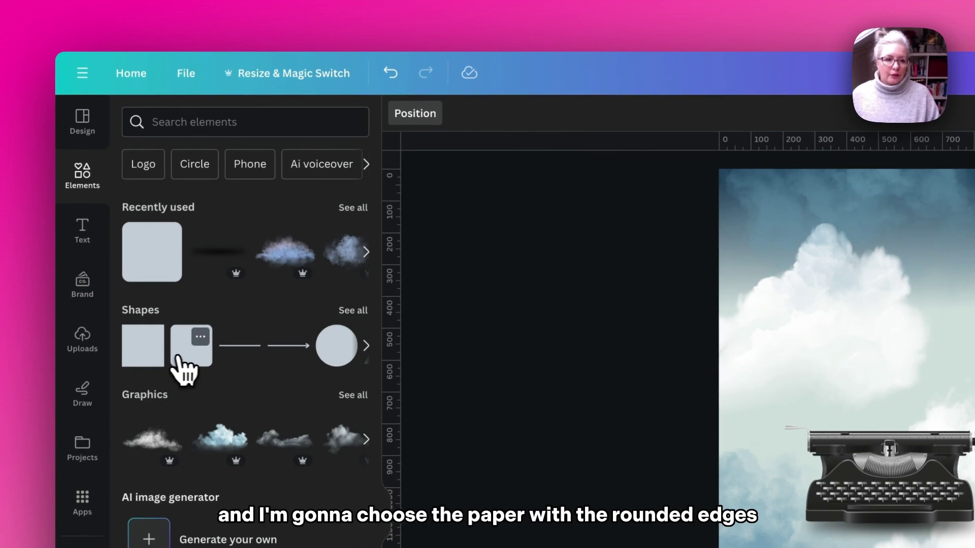
click(187, 369)
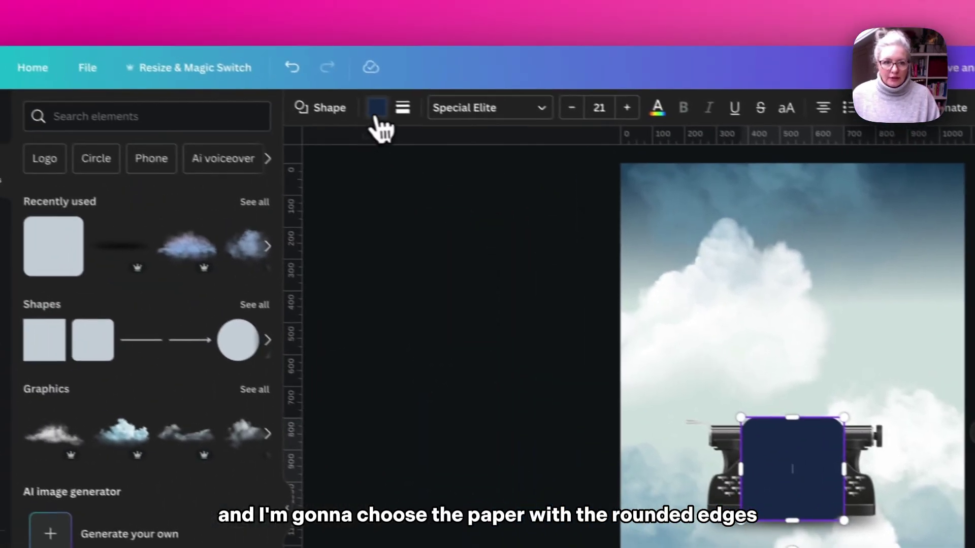
click(224, 46)
click(278, 213)
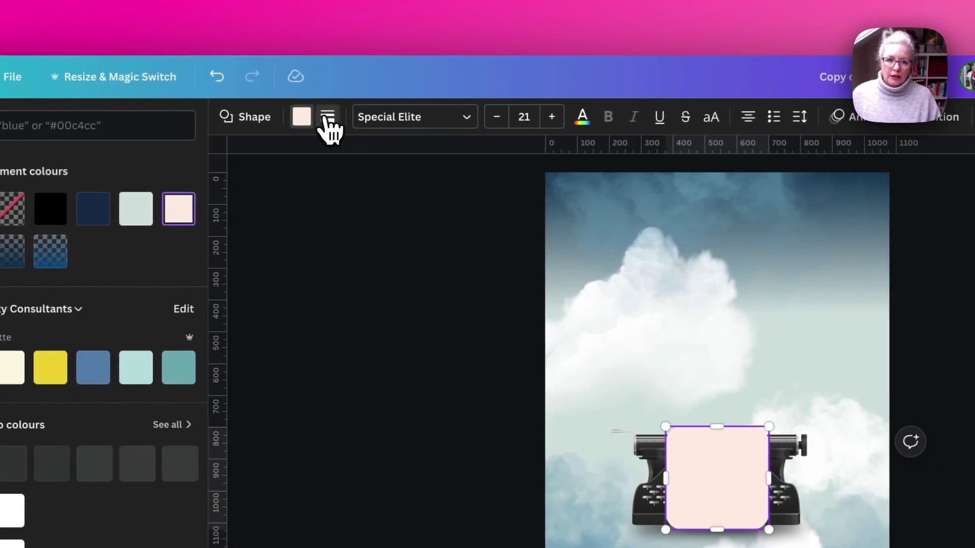
click(328, 118)
drag(446, 256, 366, 263)
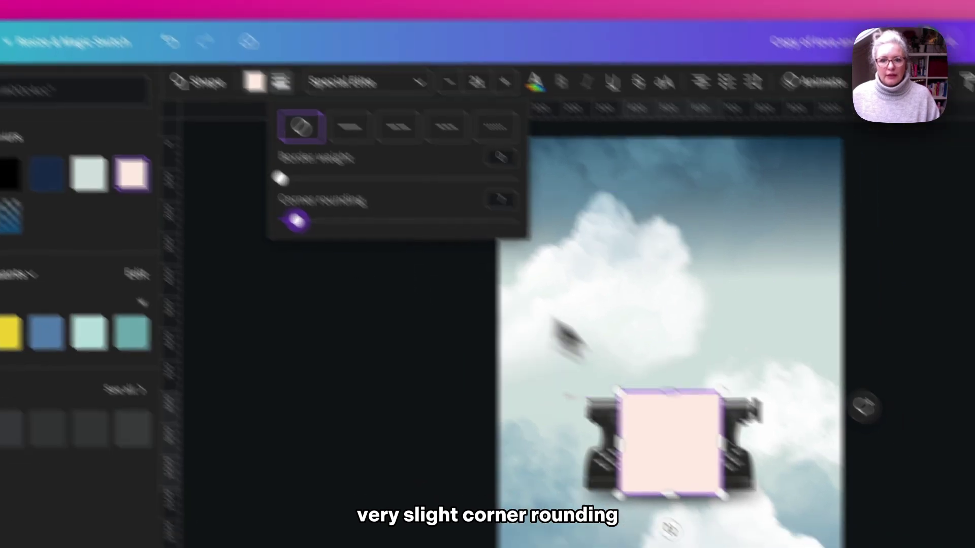
- Resize the pink paper to about 324 by 300 over the typewriter
drag(717, 480, 717, 428)
drag(716, 529, 715, 525)
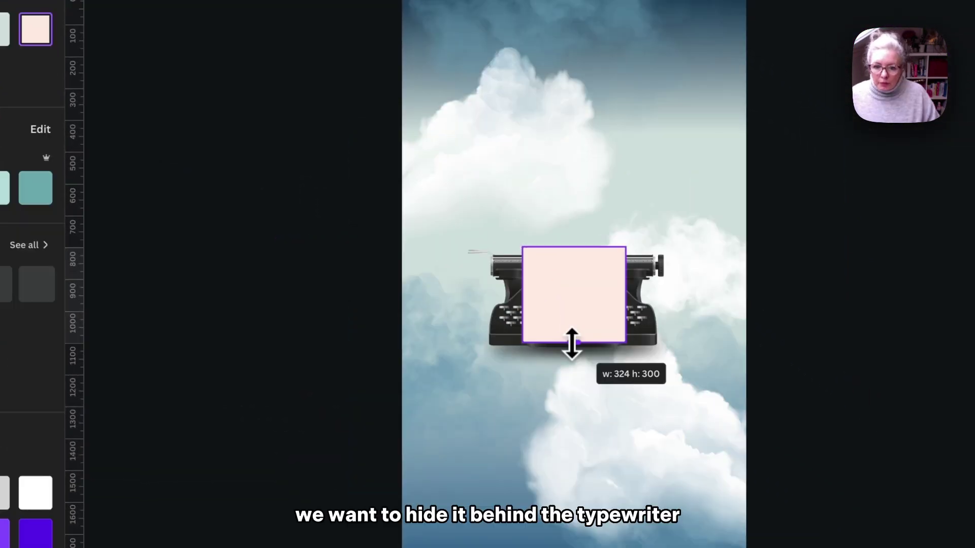
drag(572, 345, 572, 344)
drag(572, 254, 572, 257)
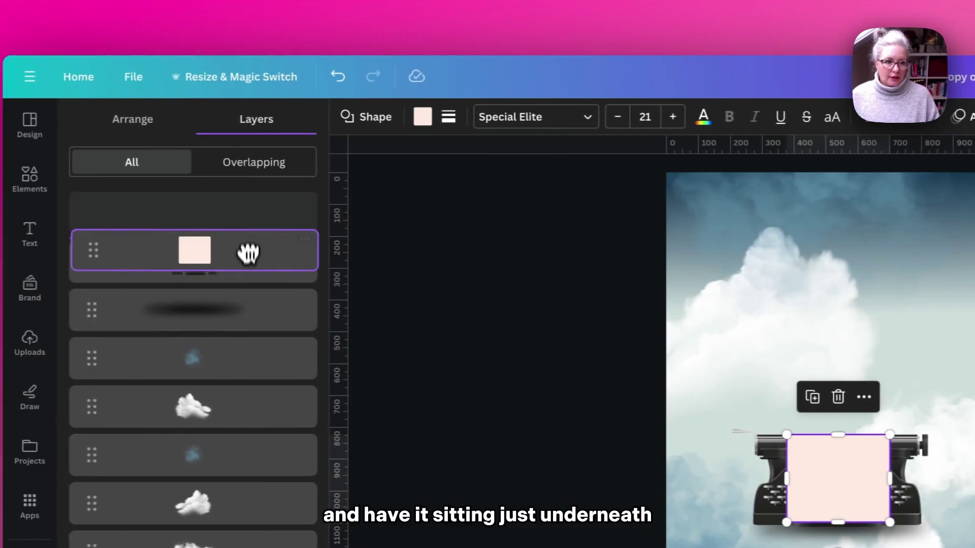
- Layer the paper behind the typewriter, just peeking out, and trim the last page to 1.0s
drag(246, 254, 273, 280)
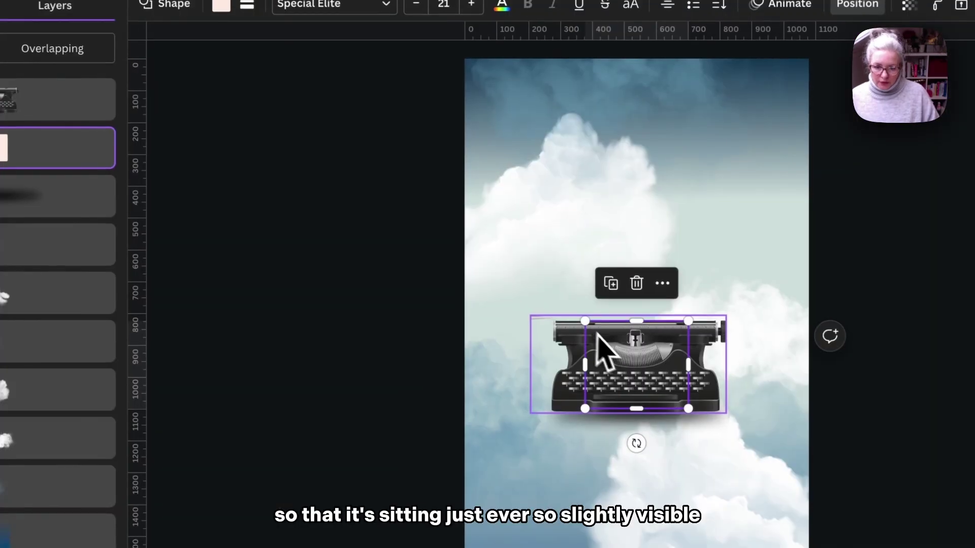
mouse_move(809, 459)
mouse_down()
mouse_move(824, 458)
mouse_move(820, 447)
mouse_up()
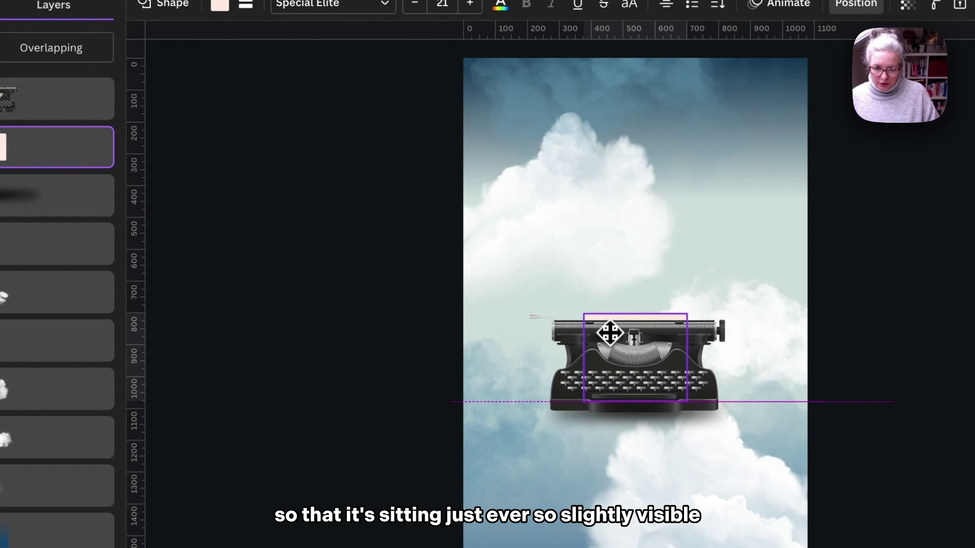
drag(609, 333, 612, 337)
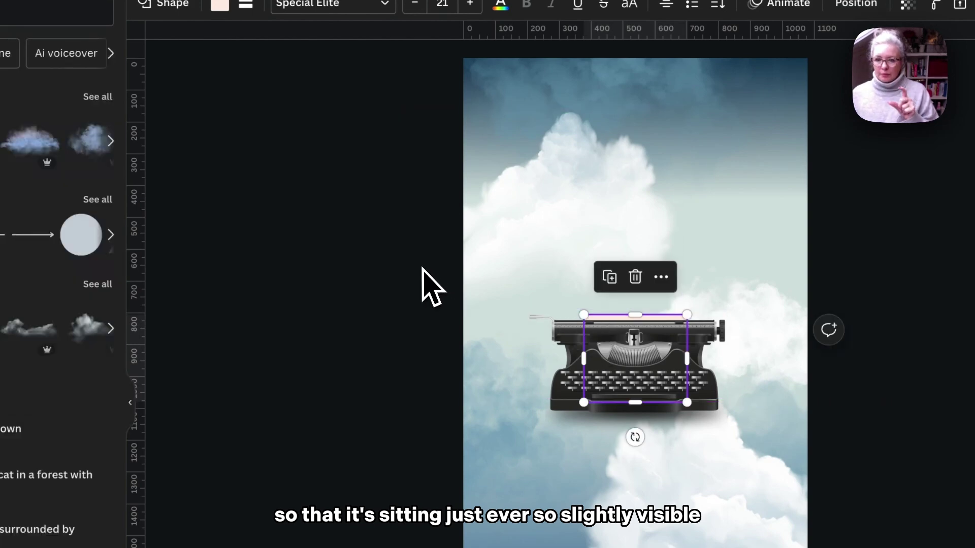
click(423, 269)
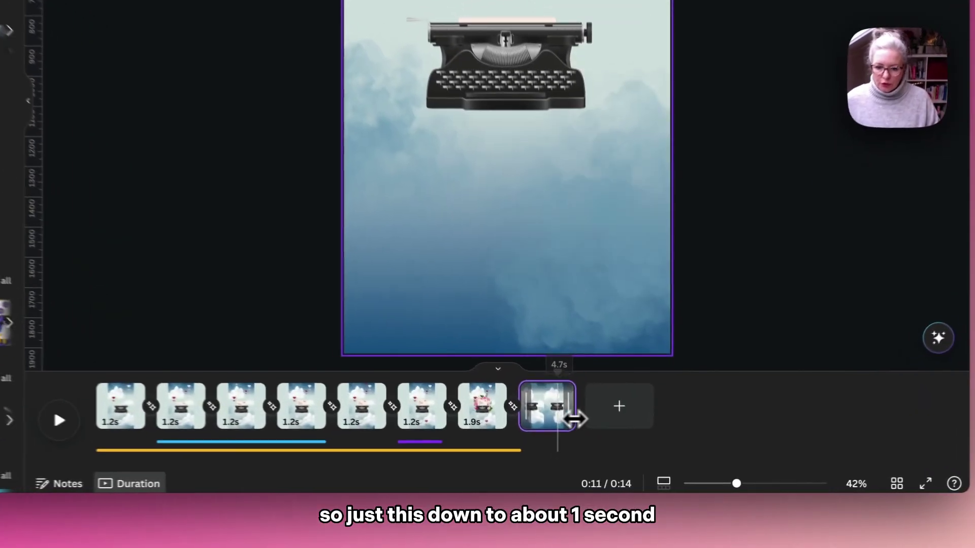
drag(572, 411, 528, 413)
- Duplicate the final page, then select the paper layer and lift it slightly higher
click(546, 389)
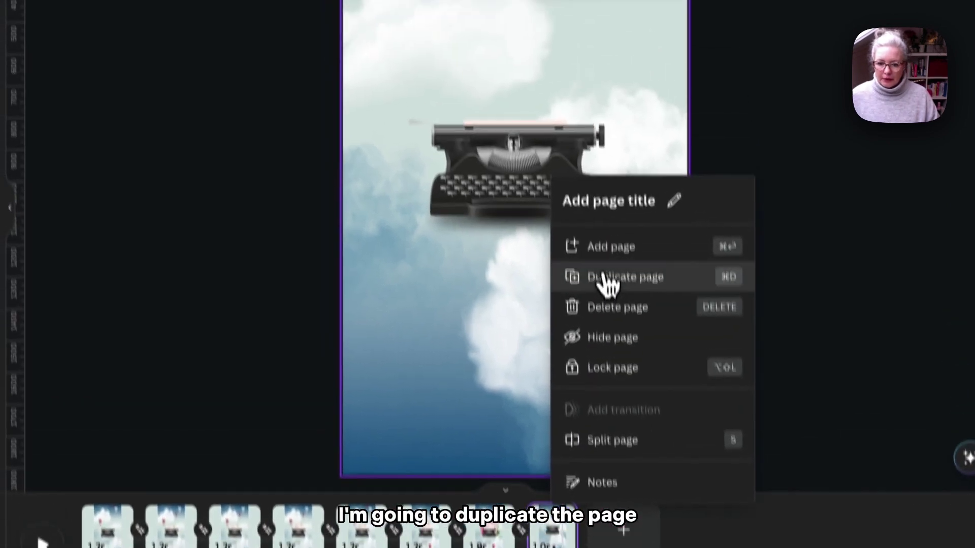
click(610, 148)
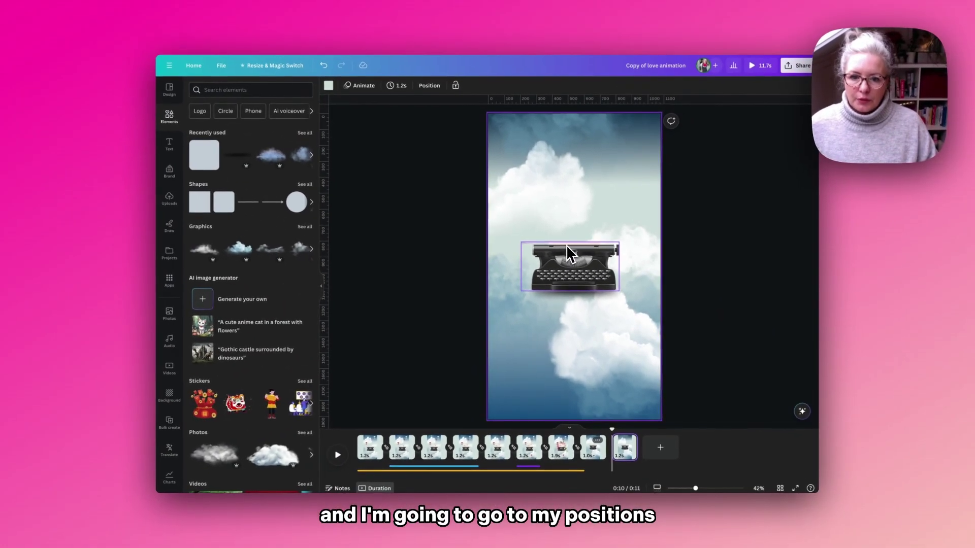
click(430, 86)
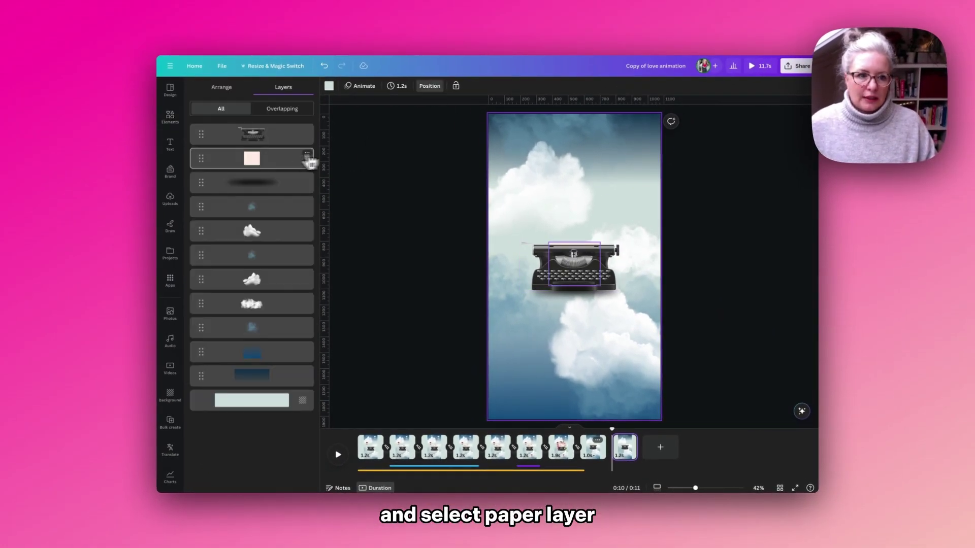
click(270, 166)
drag(580, 262, 580, 254)
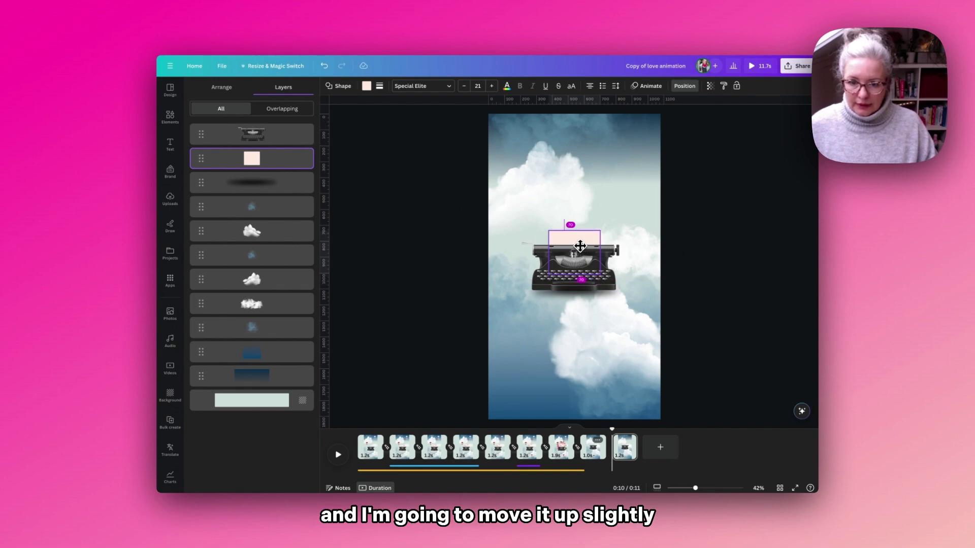
drag(580, 246, 580, 243)
- Add an 'I hope' text box and set it in the Special Elite font
key(t)
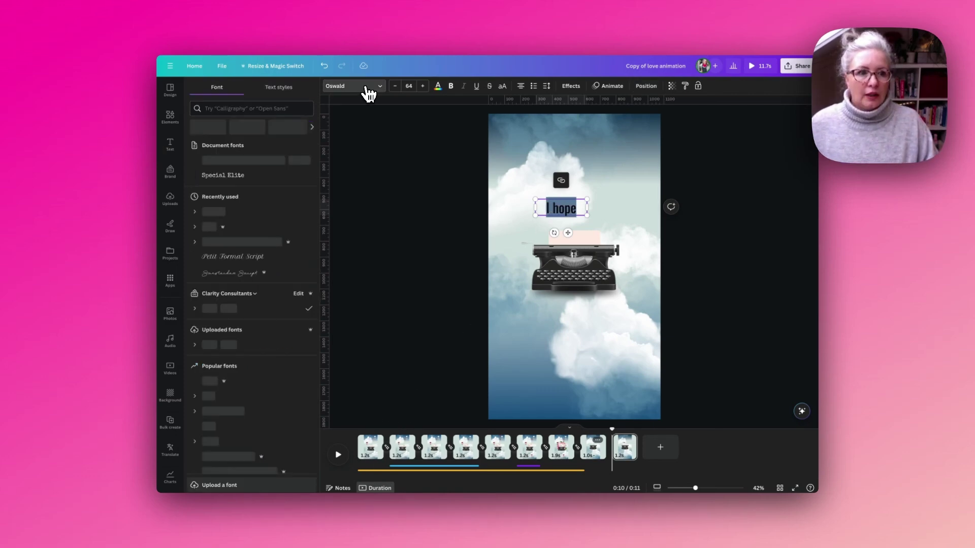
click(265, 108)
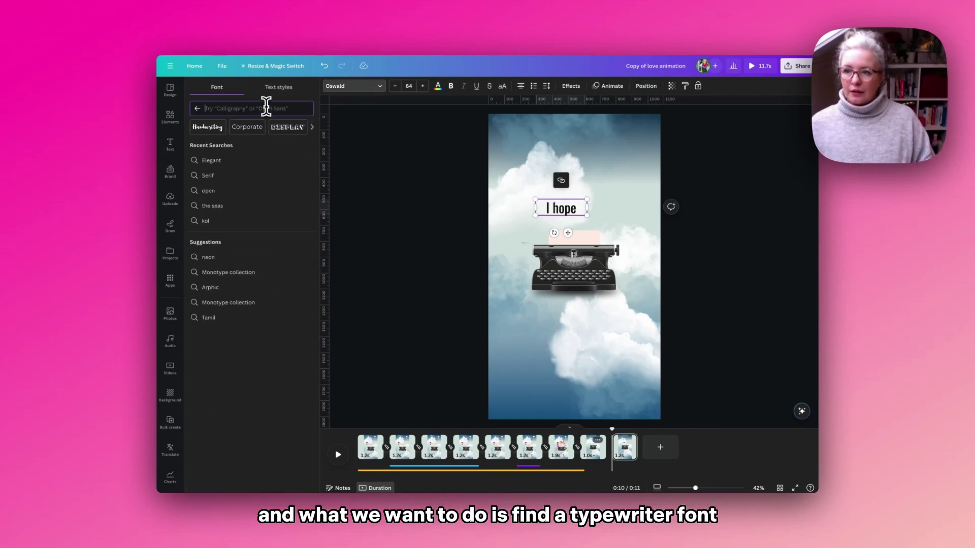
text(t)
text(ypew)
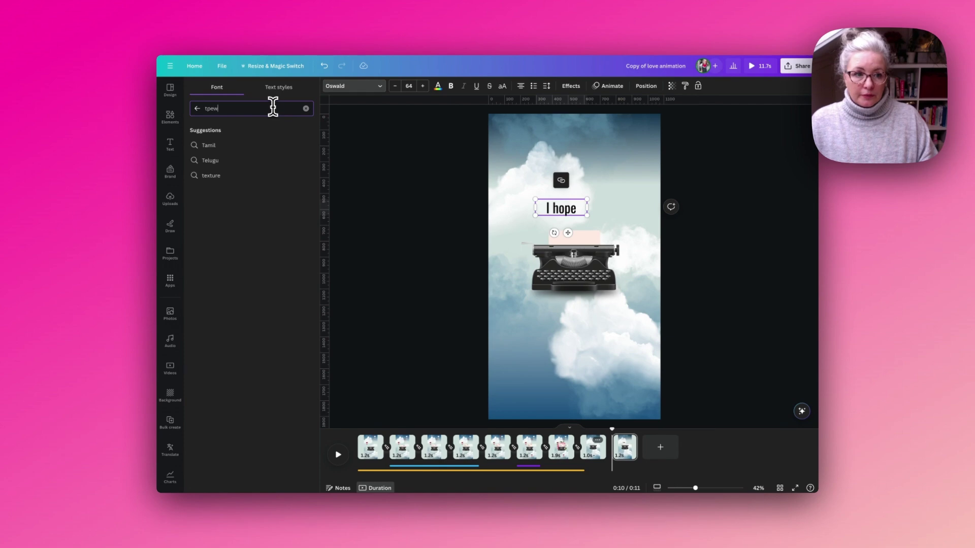
text(riter)
scroll(300, 281, down, 3)
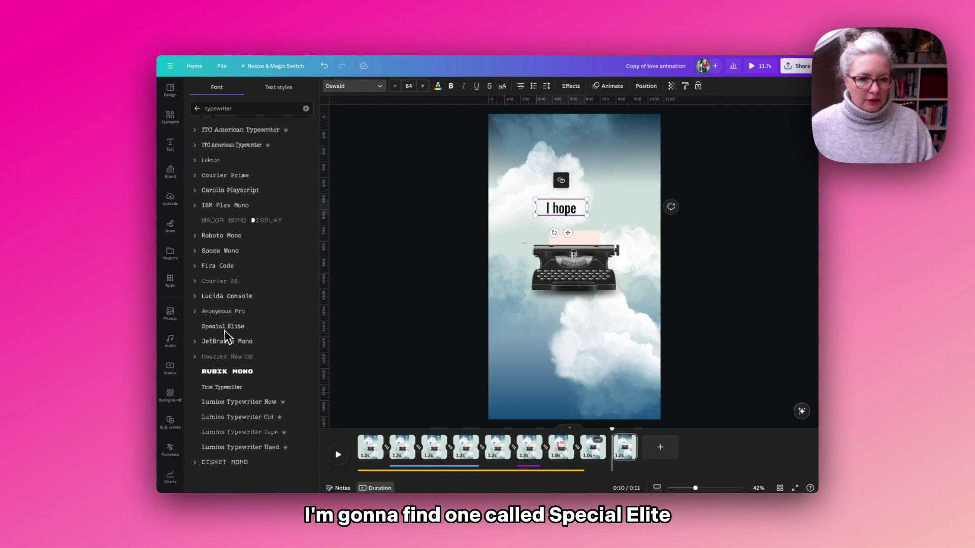
click(224, 328)
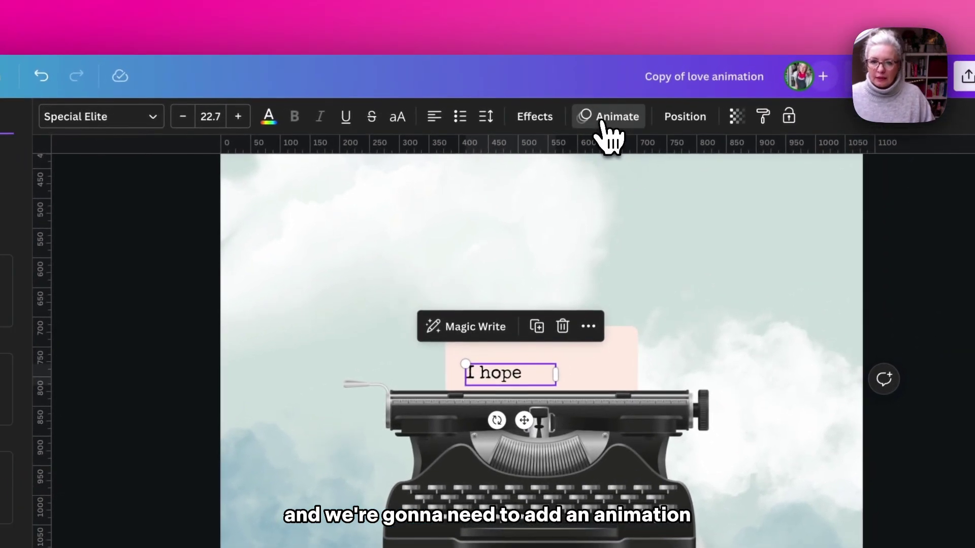
- Give 'I hope' a slower Typewriter enter animation, then duplicate the ninth page
click(600, 127)
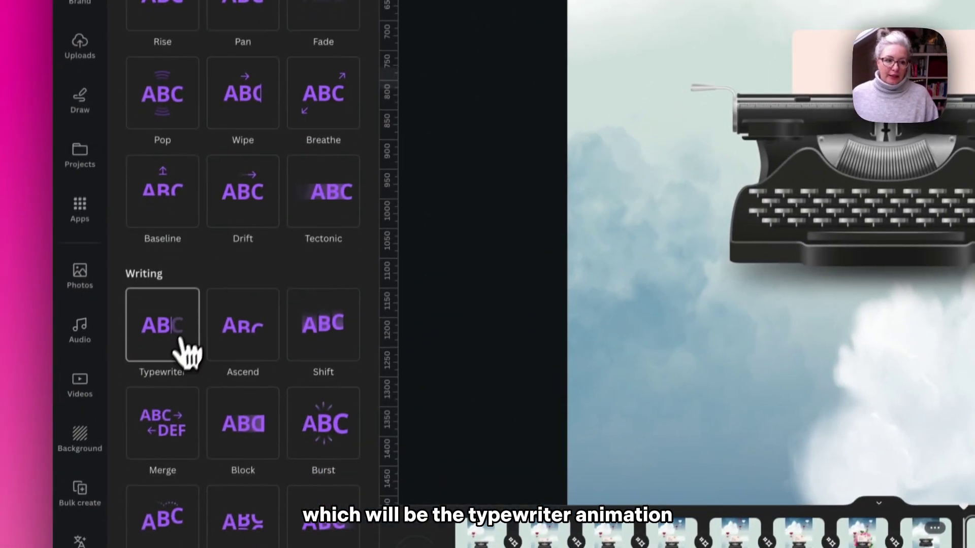
click(175, 335)
scroll(175, 333, down, 2)
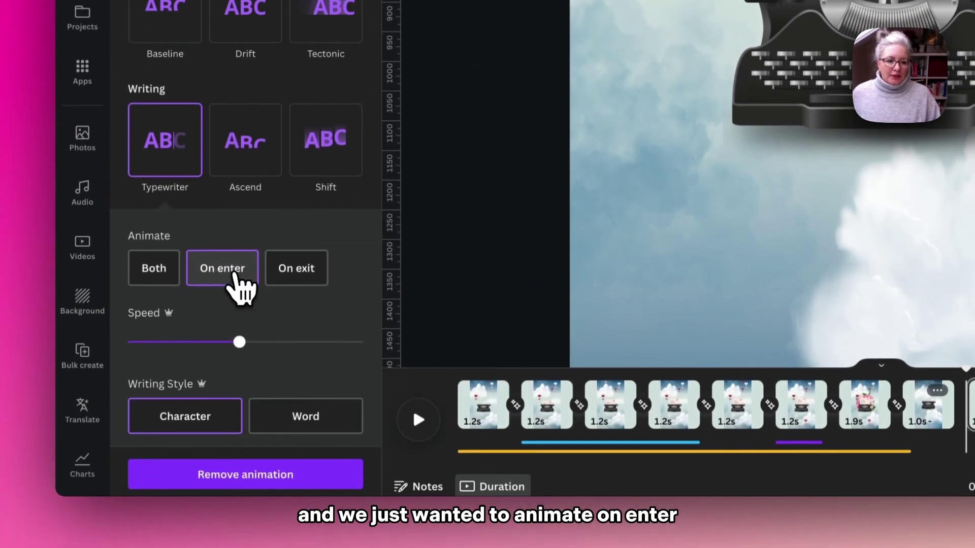
drag(239, 342, 208, 343)
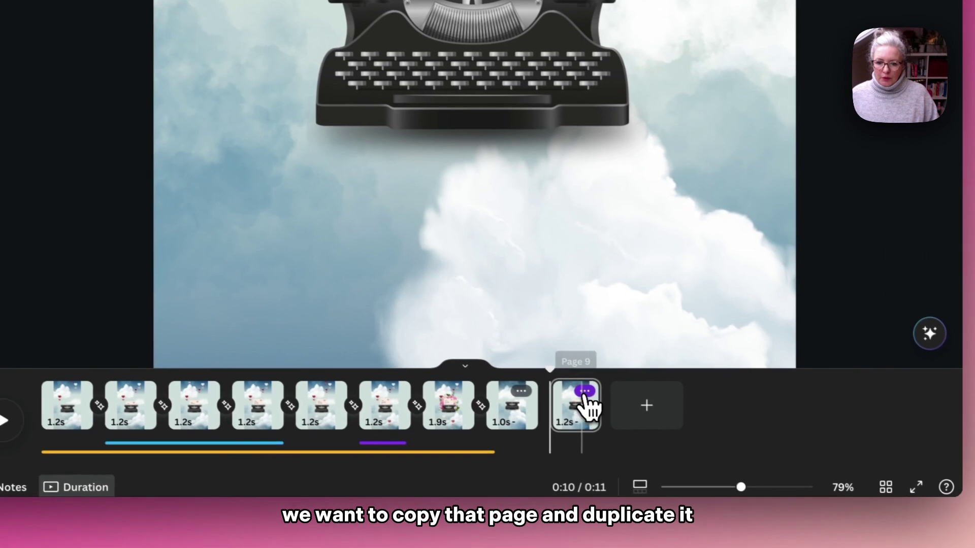
click(585, 391)
click(632, 152)
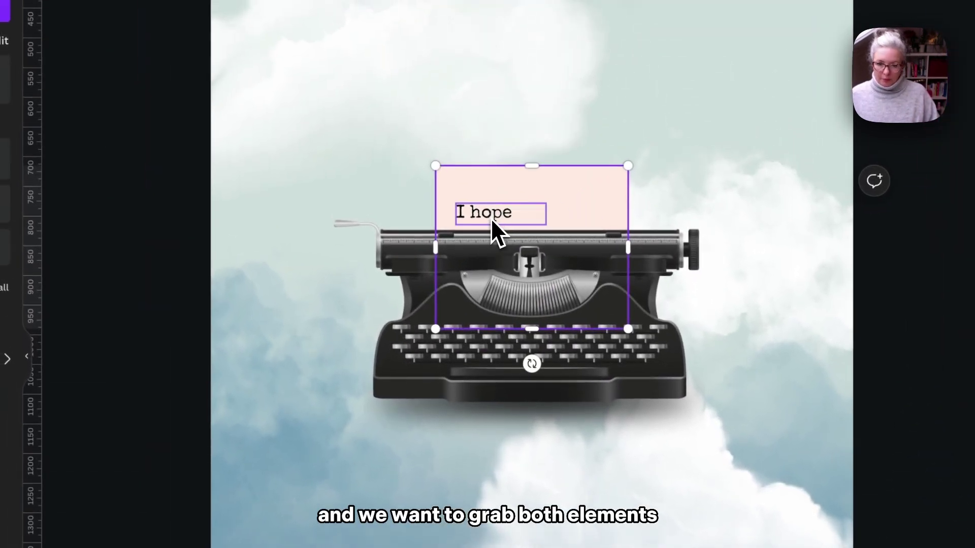
- Raise the paper and add a copied line reading 'your day is' beneath 'I hope'
drag(571, 206, 570, 176)
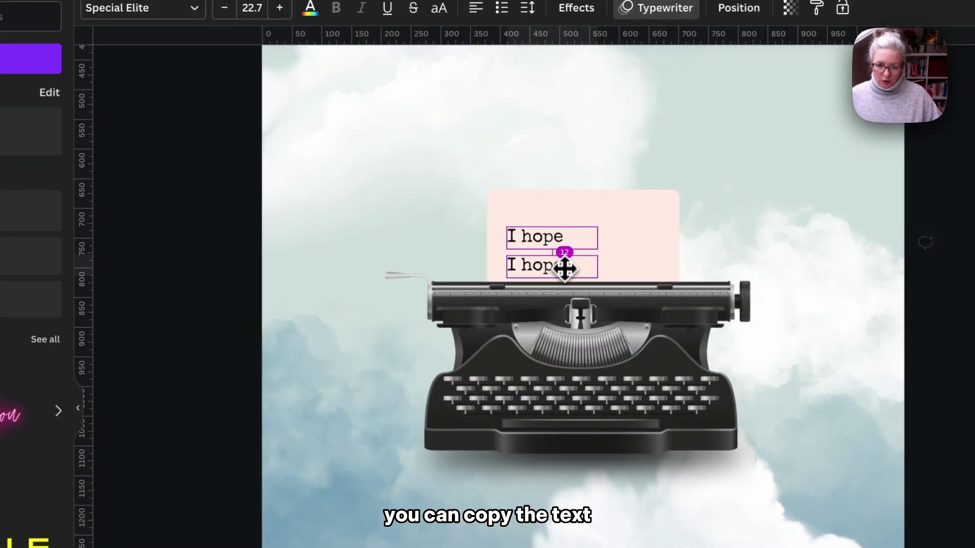
drag(563, 266, 567, 269)
double_click(540, 263)
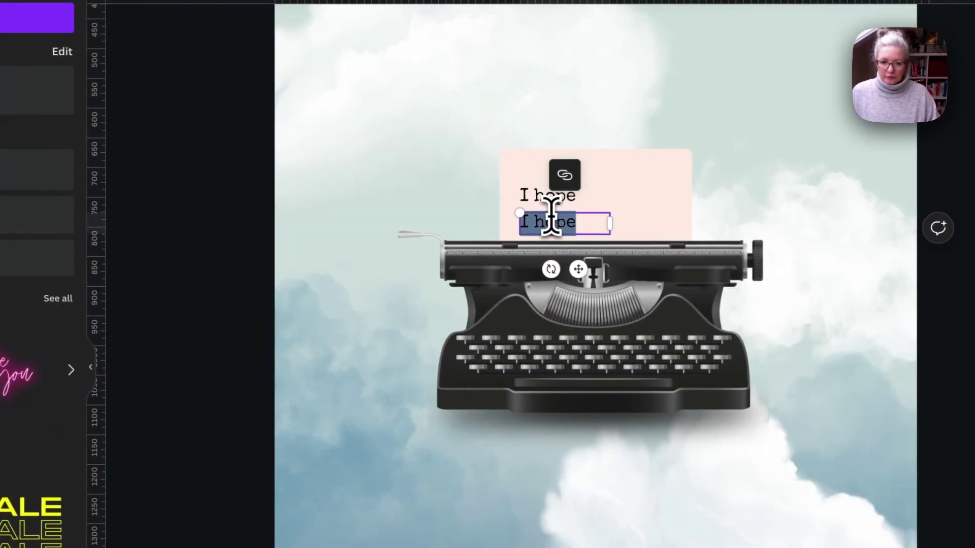
text(your day)
key(Return)
text(is)
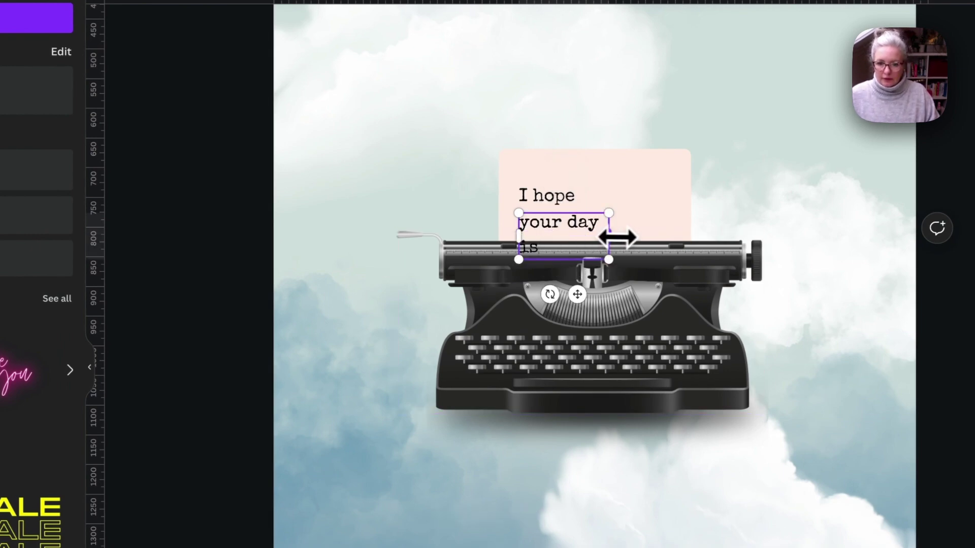
drag(612, 236, 628, 222)
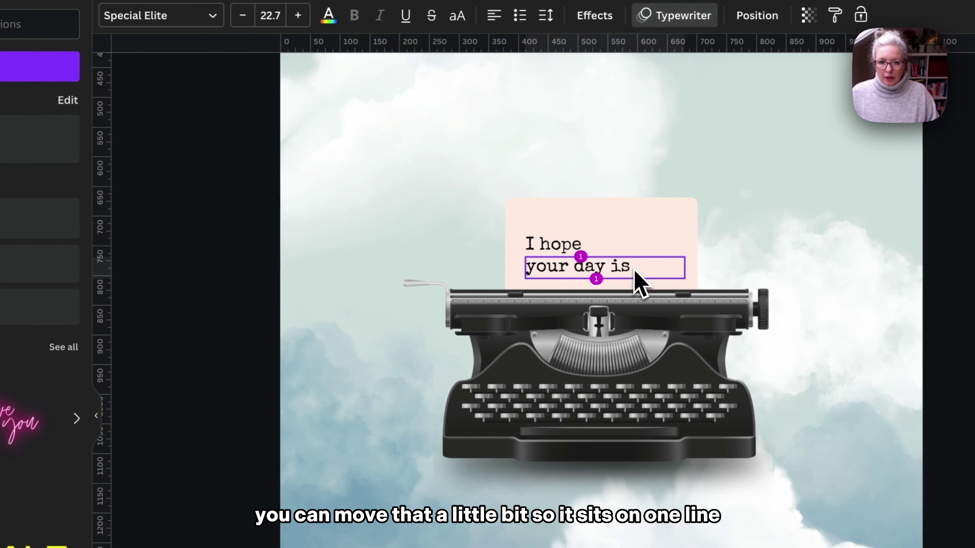
drag(633, 269, 631, 266)
click(232, 262)
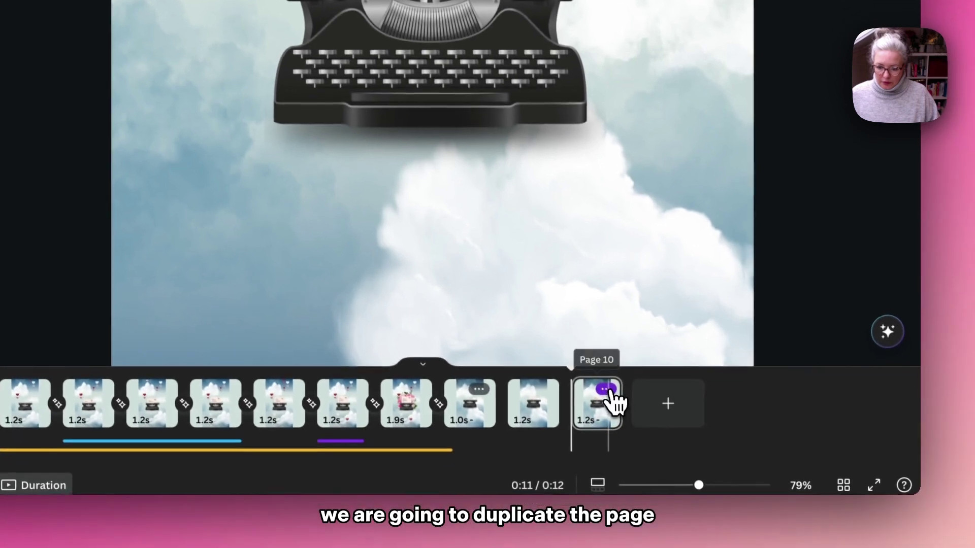
- Duplicate the tenth page and raise the paper with both text lines a little higher
click(615, 409)
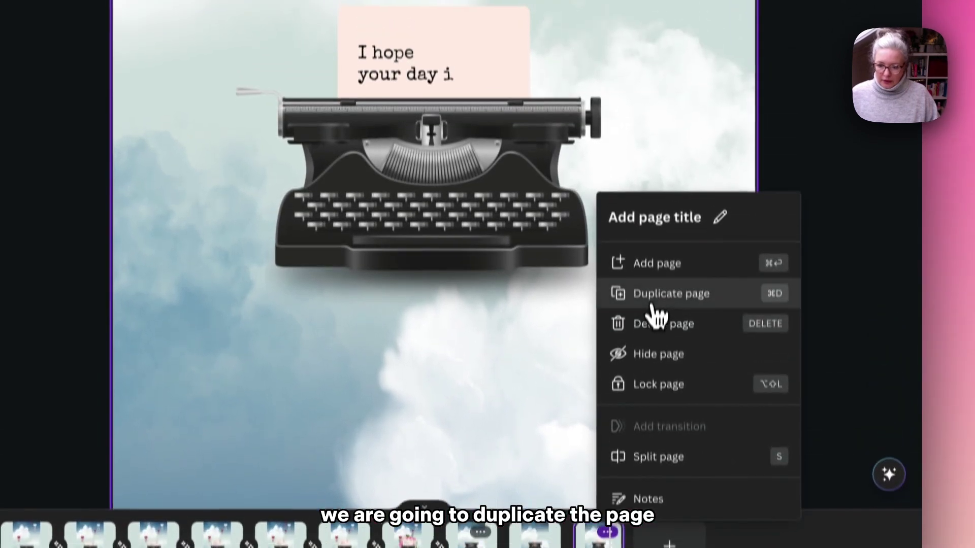
click(654, 173)
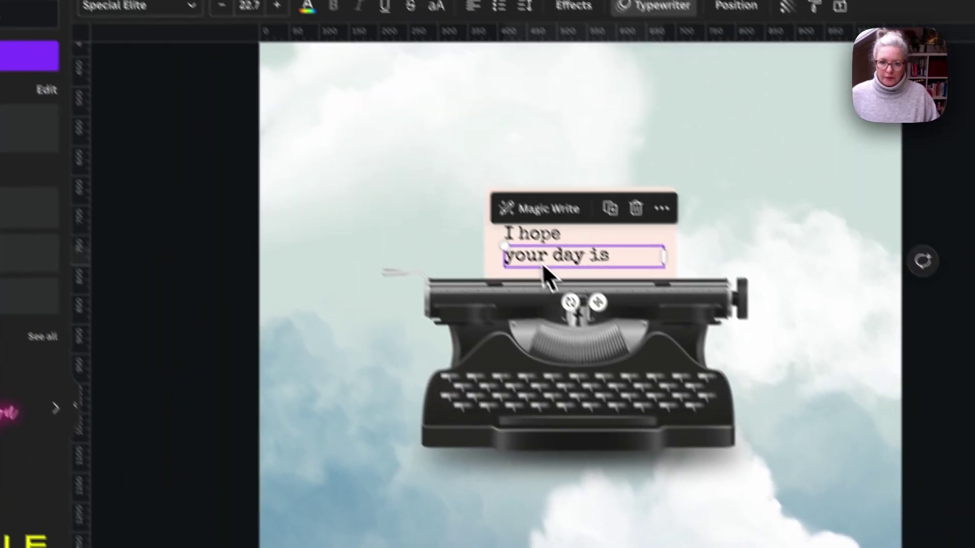
shift+click(534, 233)
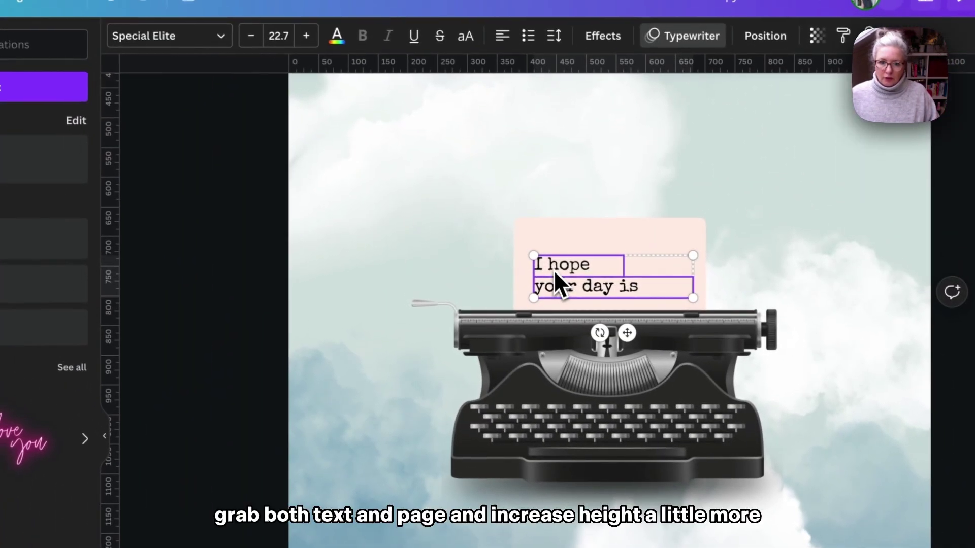
shift+click(665, 249)
drag(665, 249, 666, 223)
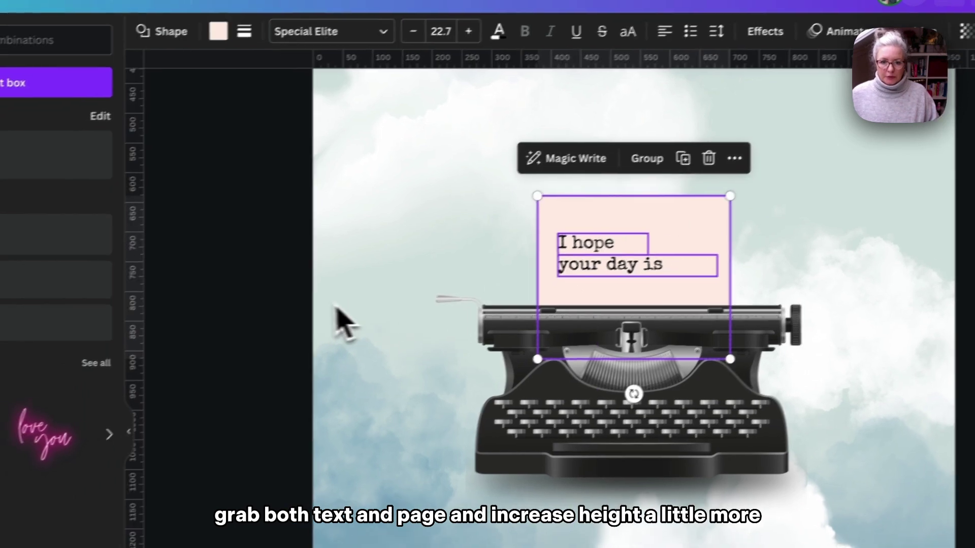
click(346, 323)
- Copy the 'your day is' line below it and change the copy to 'full of love'
drag(613, 277, 623, 295)
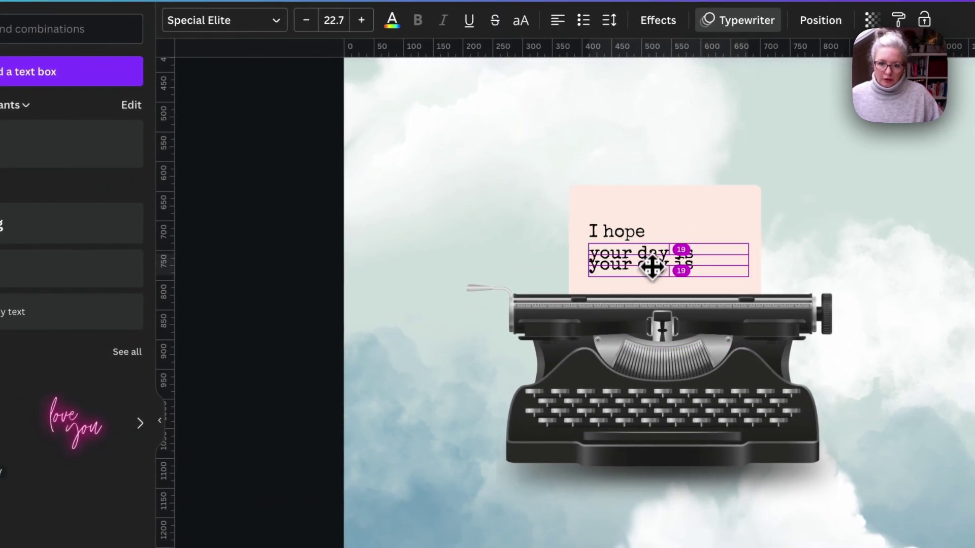
double_click(634, 269)
key(ctrl+a)
text(full of)
key(Escape)
key(Escape)
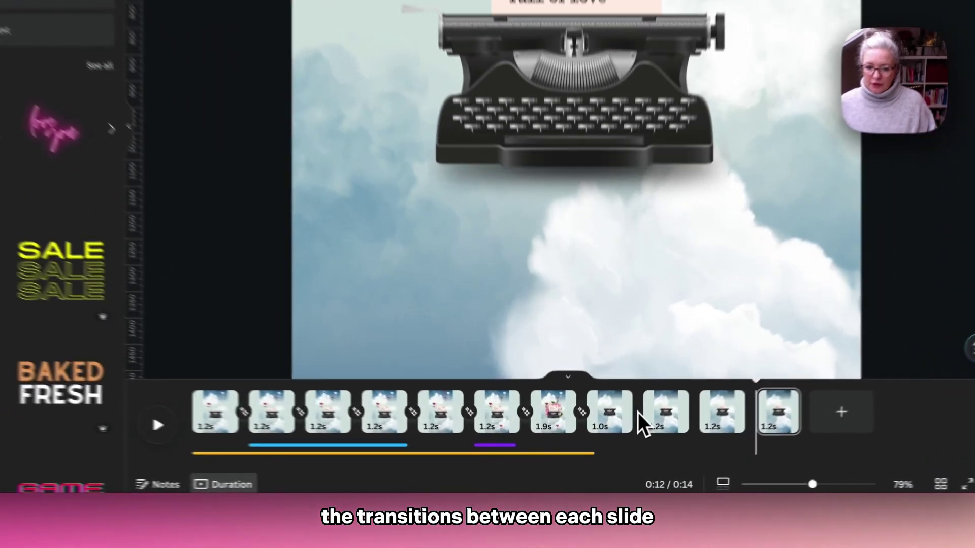
- Apply a Match & Move transition between slides 8 and 9
click(613, 451)
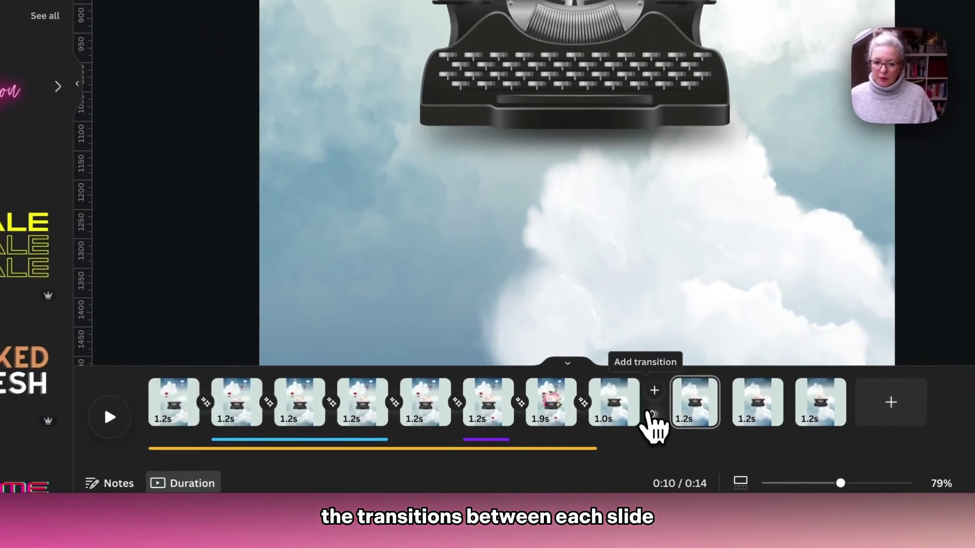
click(656, 414)
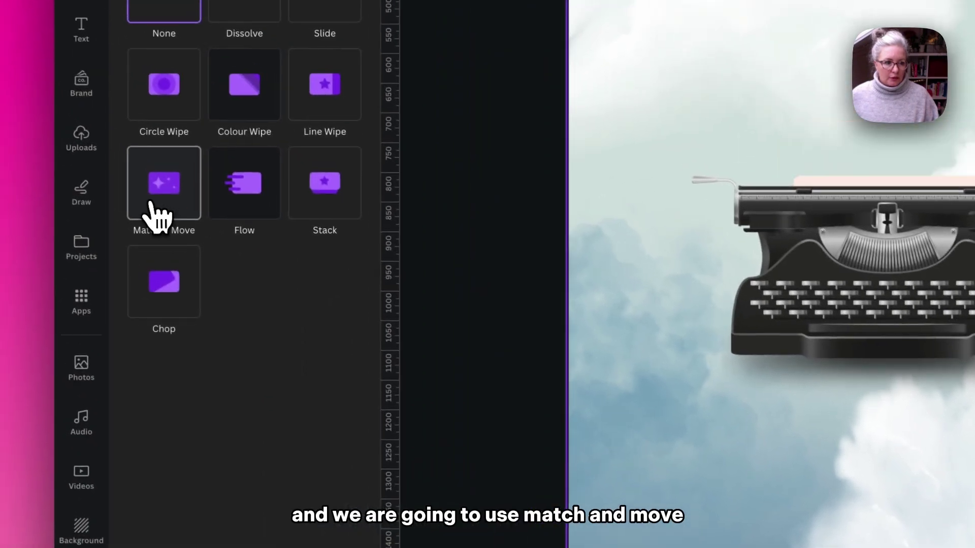
click(158, 213)
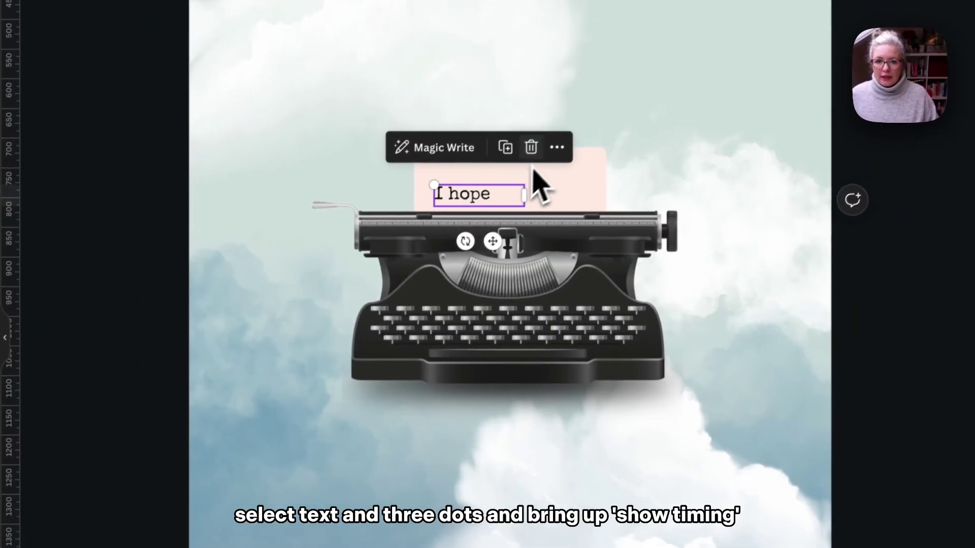
- Shift the 'I hope' text's timing bar so it begins about 1.0 s in, after the paper rises
click(558, 141)
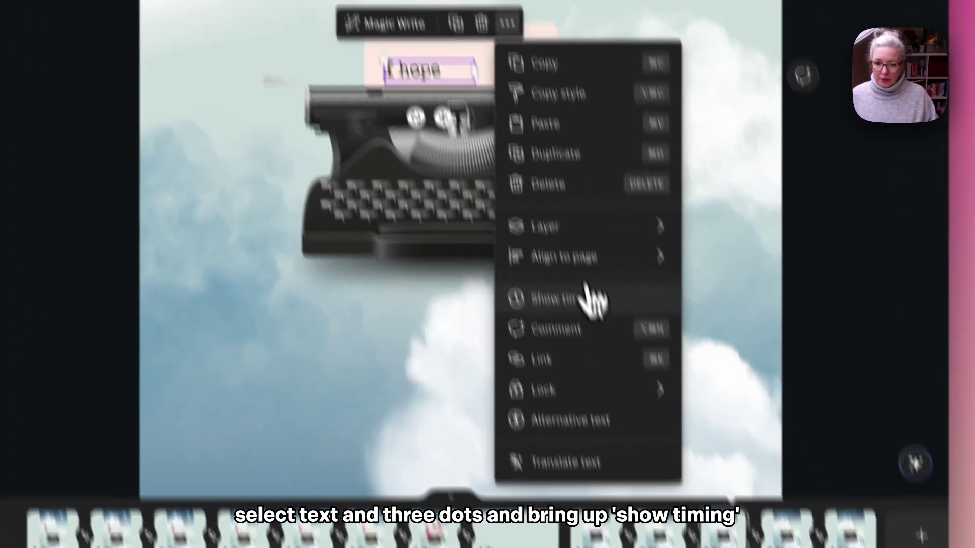
click(610, 435)
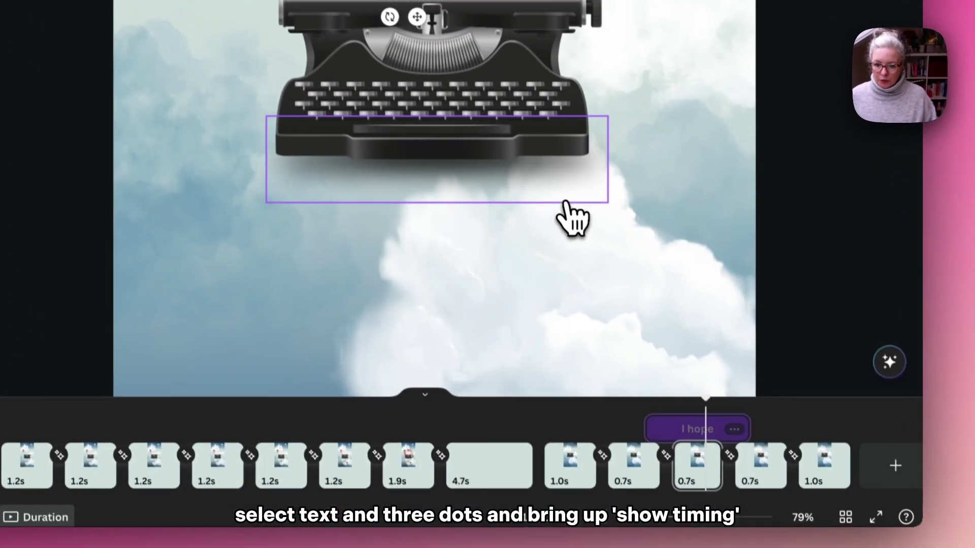
drag(646, 399, 661, 400)
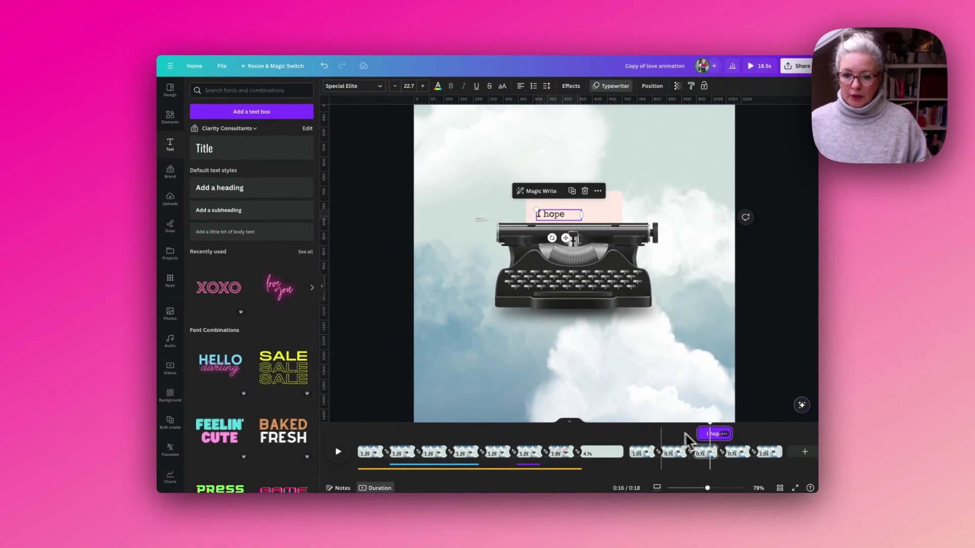
click(666, 433)
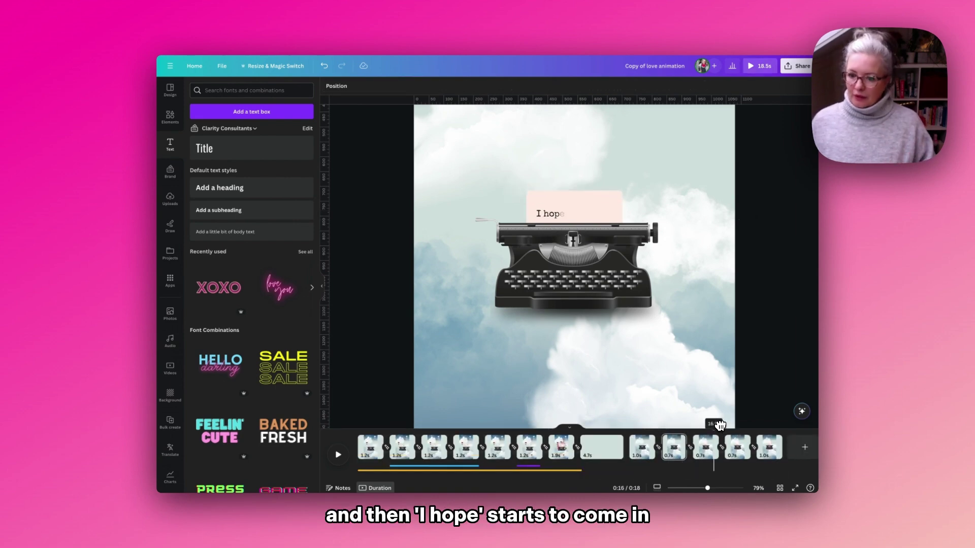
scroll(676, 427, right, 1)
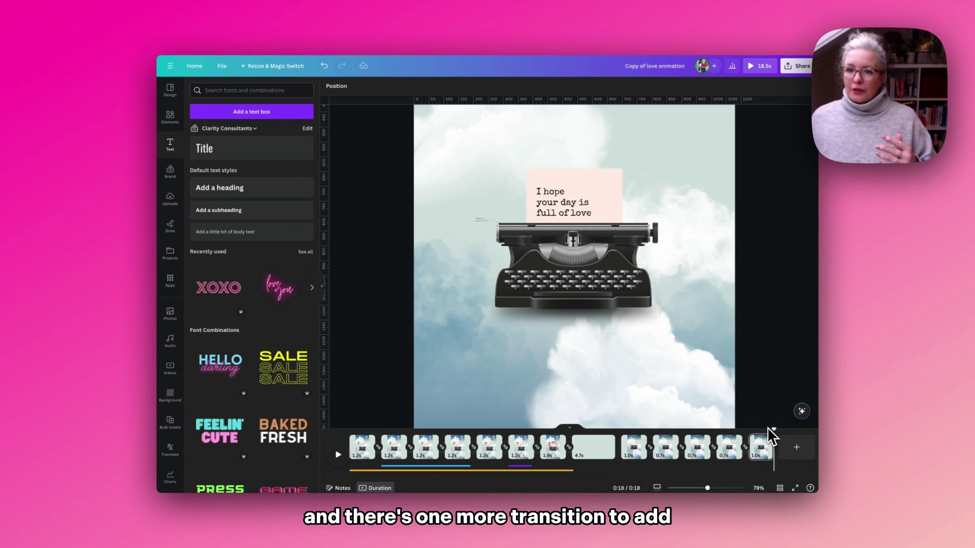
- Duplicate the 'full of love' line below itself and change the copy's text to 'xx'
click(581, 182)
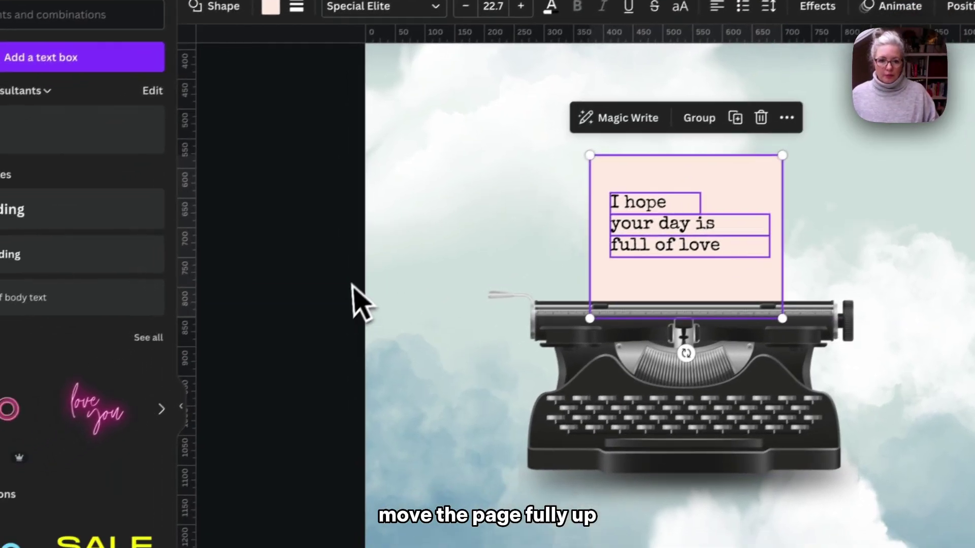
click(300, 319)
click(625, 241)
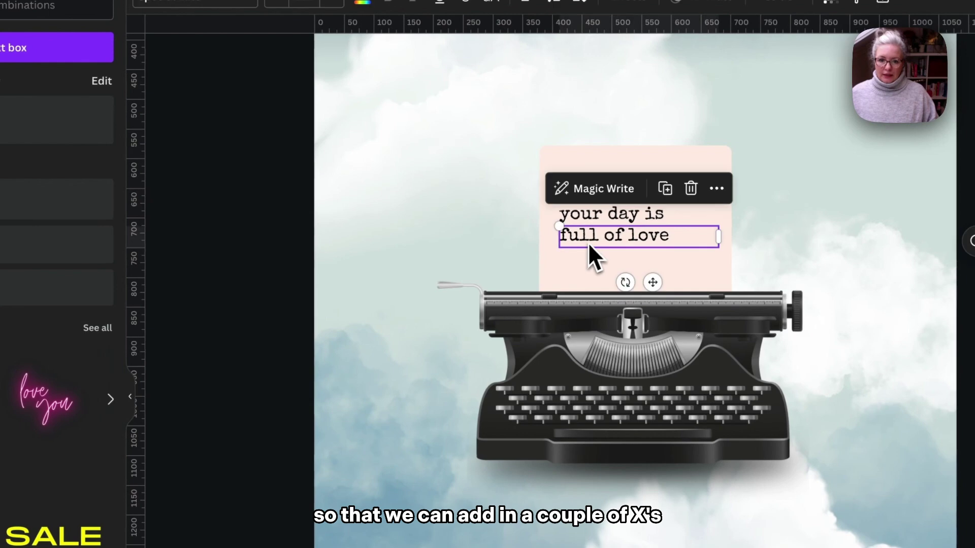
drag(653, 283, 657, 315)
double_click(587, 268)
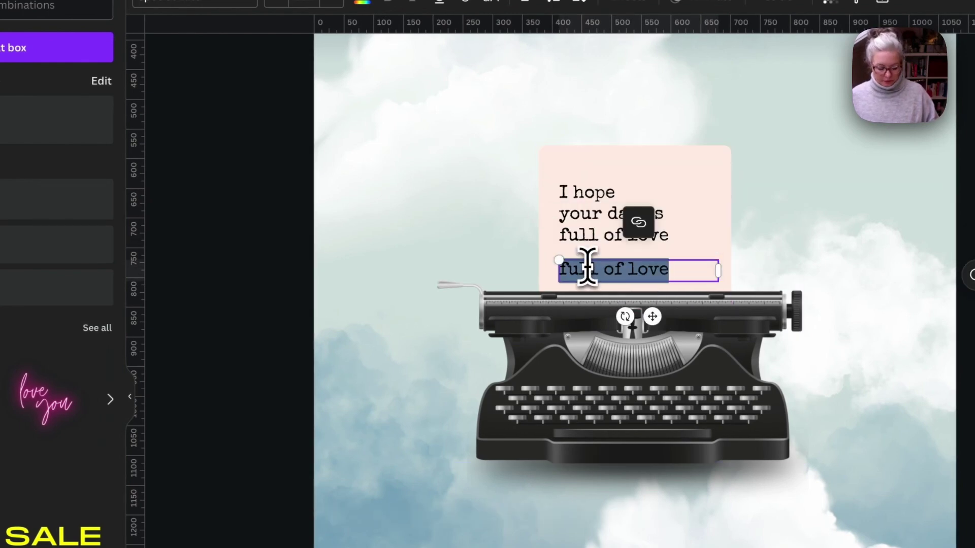
text(xx)
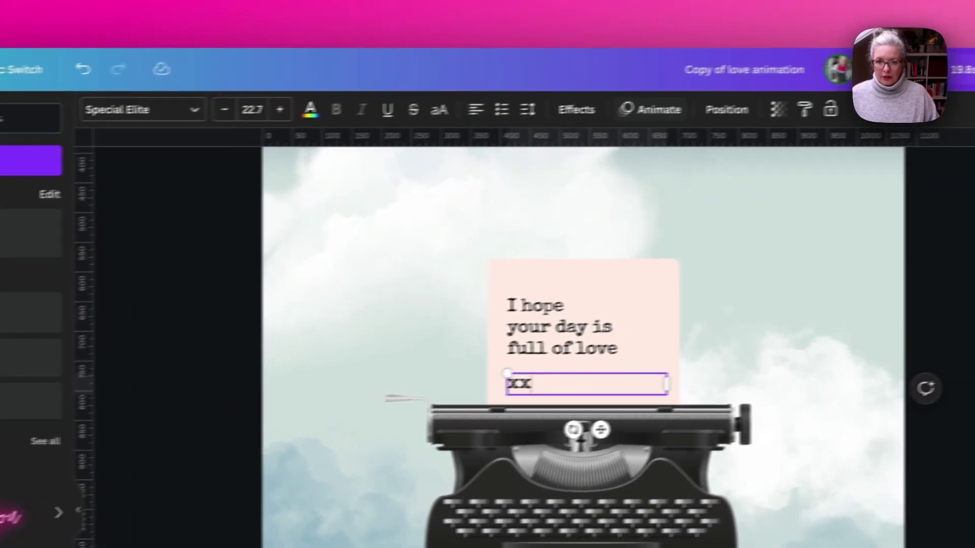
- Give the 'xx' line a Typewriter animation on enter with slightly slower speed
click(770, 91)
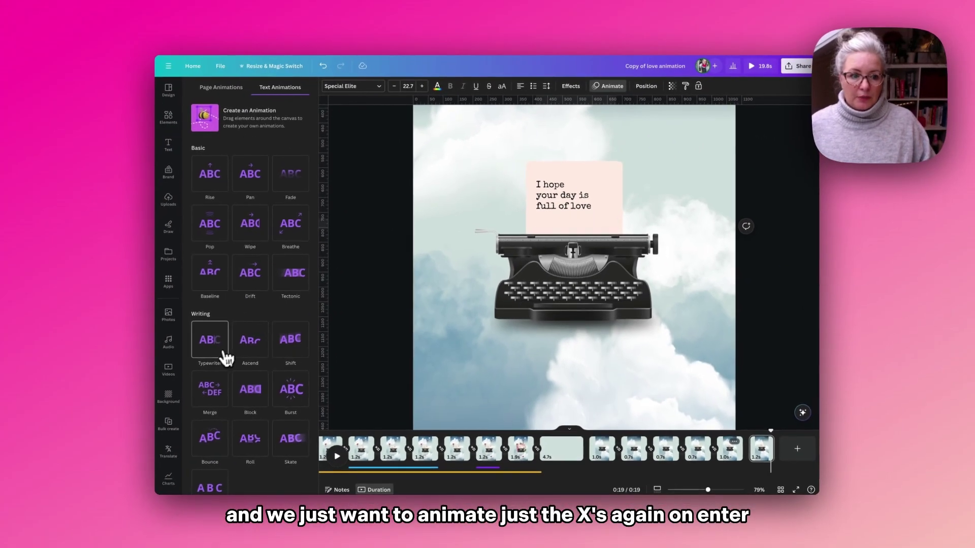
click(225, 358)
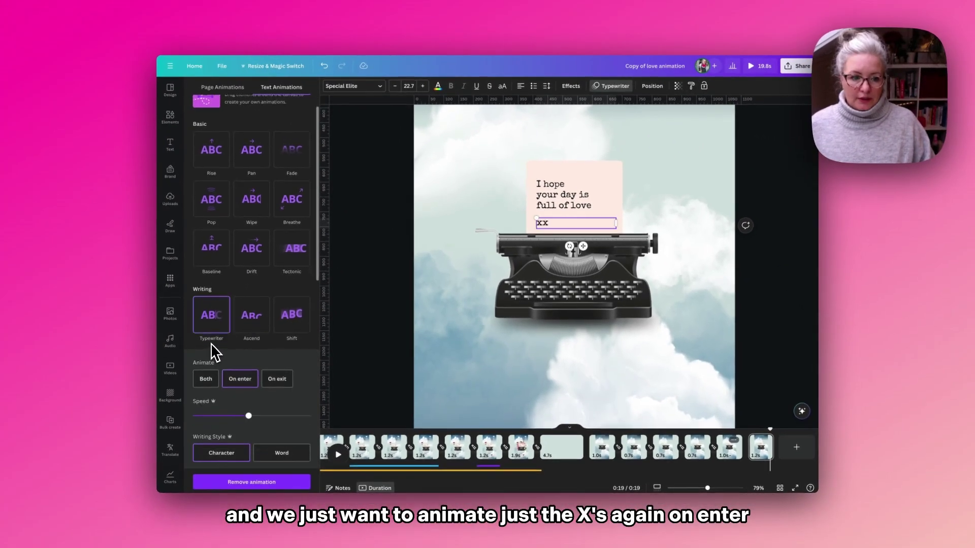
click(239, 380)
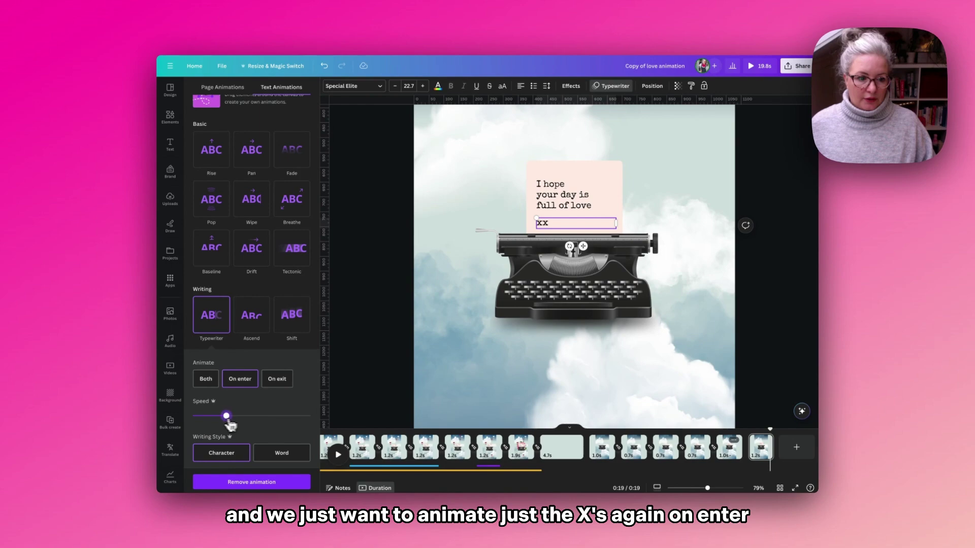
drag(227, 416, 217, 416)
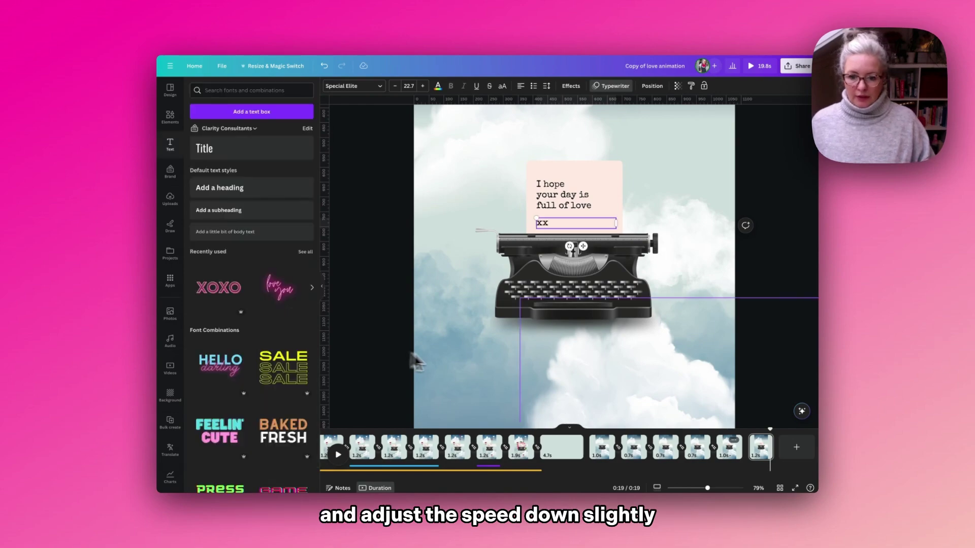